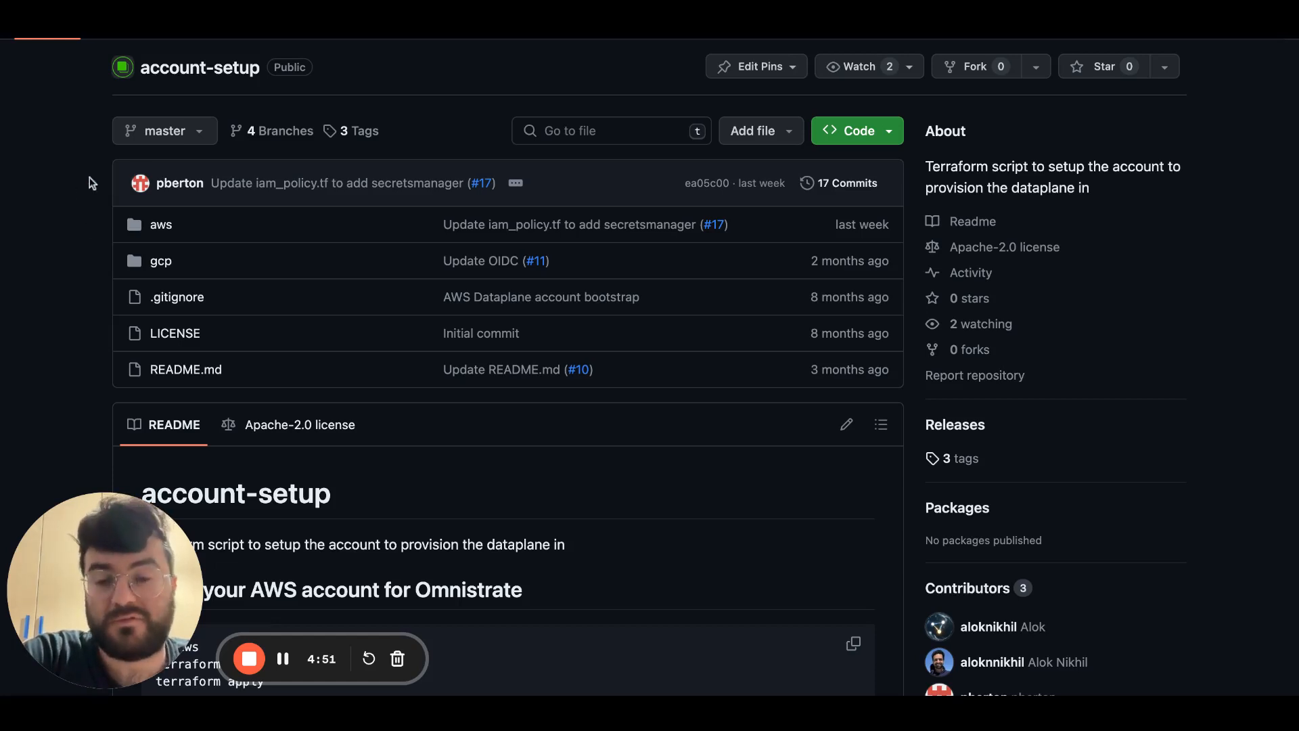
Review the account-setup repository's README for the AWS and GCP Terraform setup instructions.
{"action": "scroll", "coordinate": [92, 183], "scroll_direction": "down", "scroll_amount": 6}
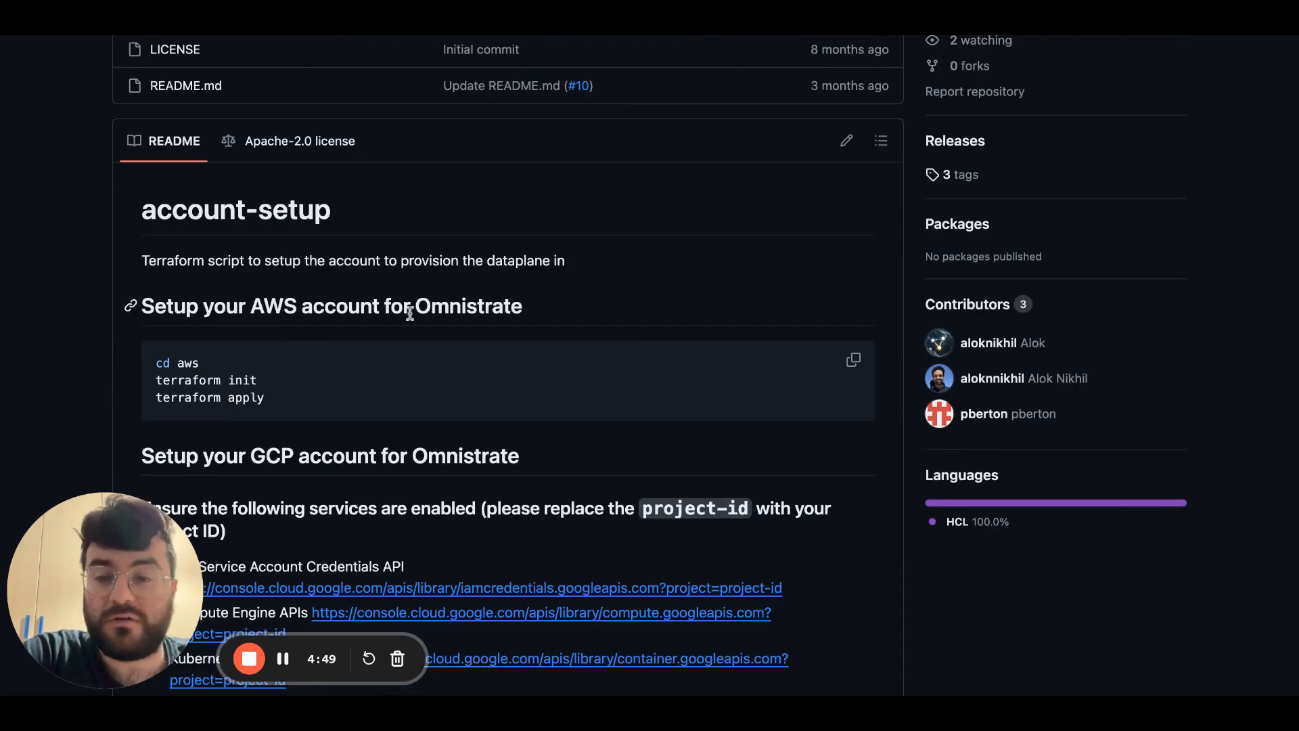
{"action": "scroll", "coordinate": [410, 312], "scroll_direction": "down", "scroll_amount": 3}
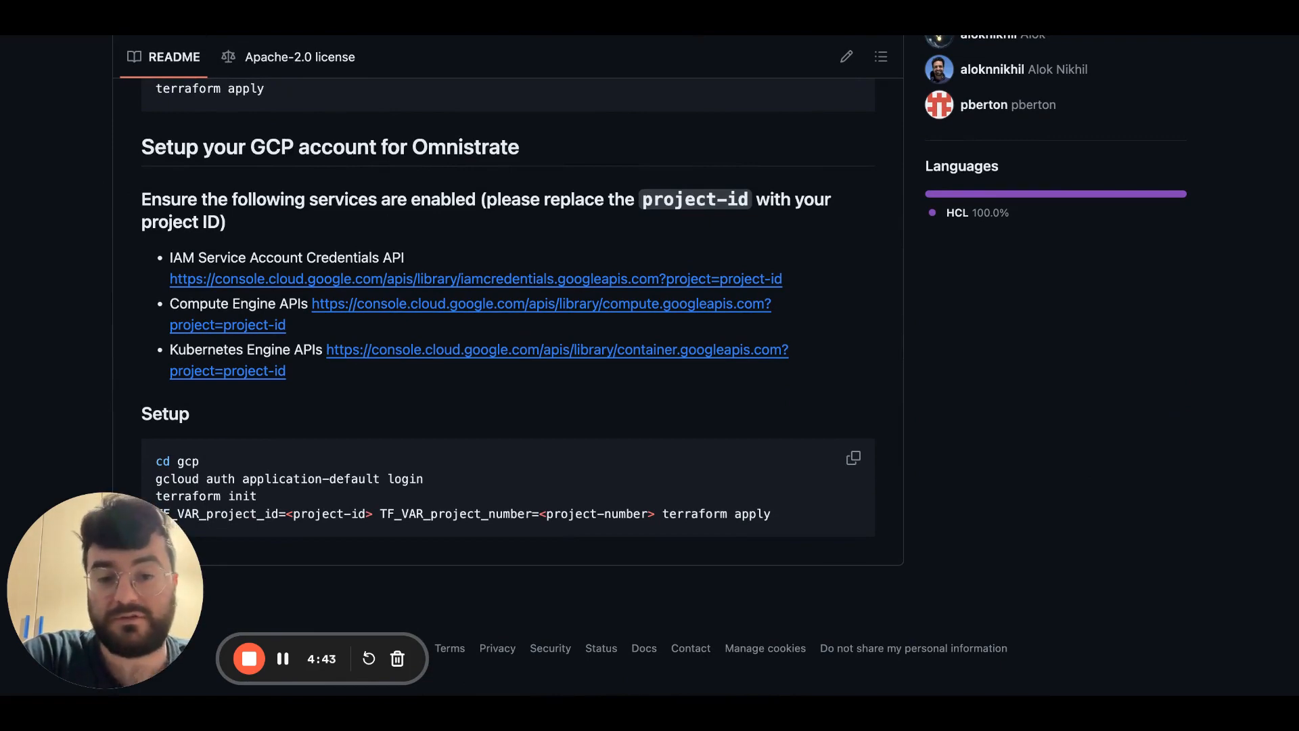
{"action": "scroll", "coordinate": [507, 304], "scroll_direction": "up", "scroll_amount": 7}
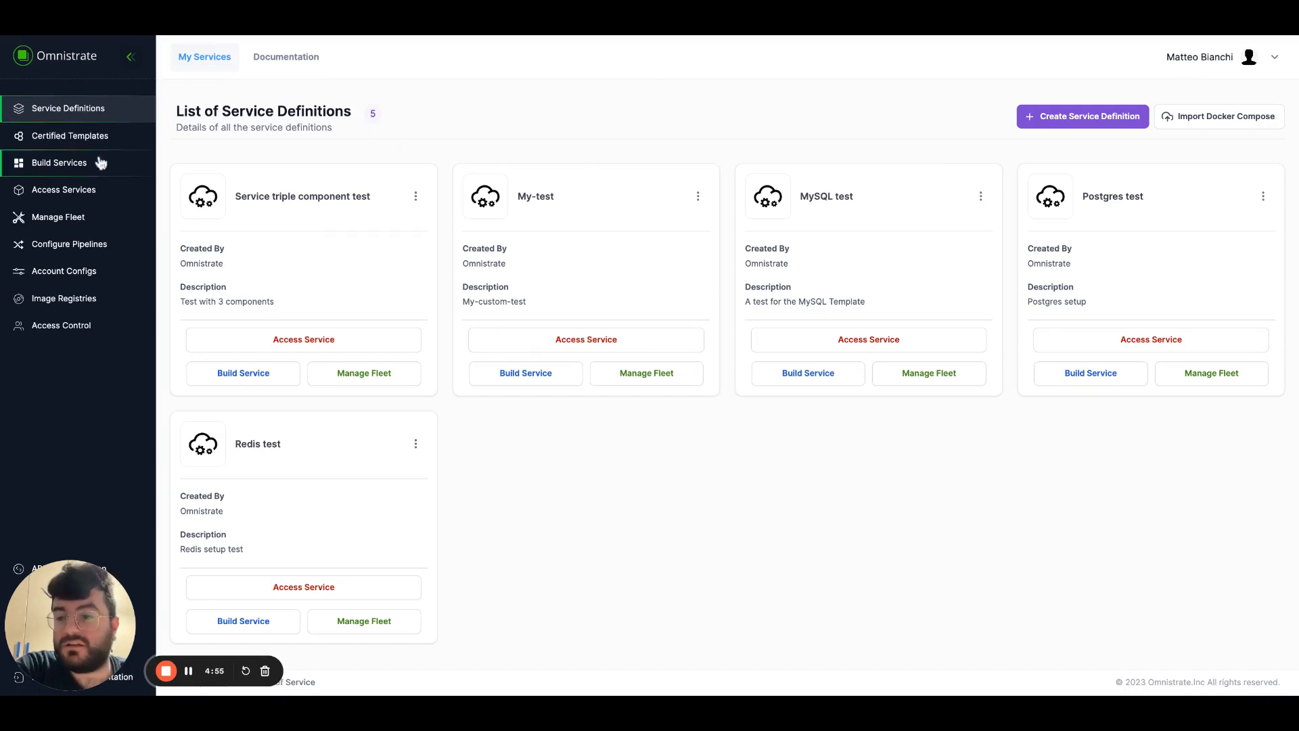
Switch to Omnistrate and open a new account config form to review the Amazon Web Services account fields.
{"action": "left_click", "coordinate": [102, 249]}
{"action": "left_click", "coordinate": [74, 316]}
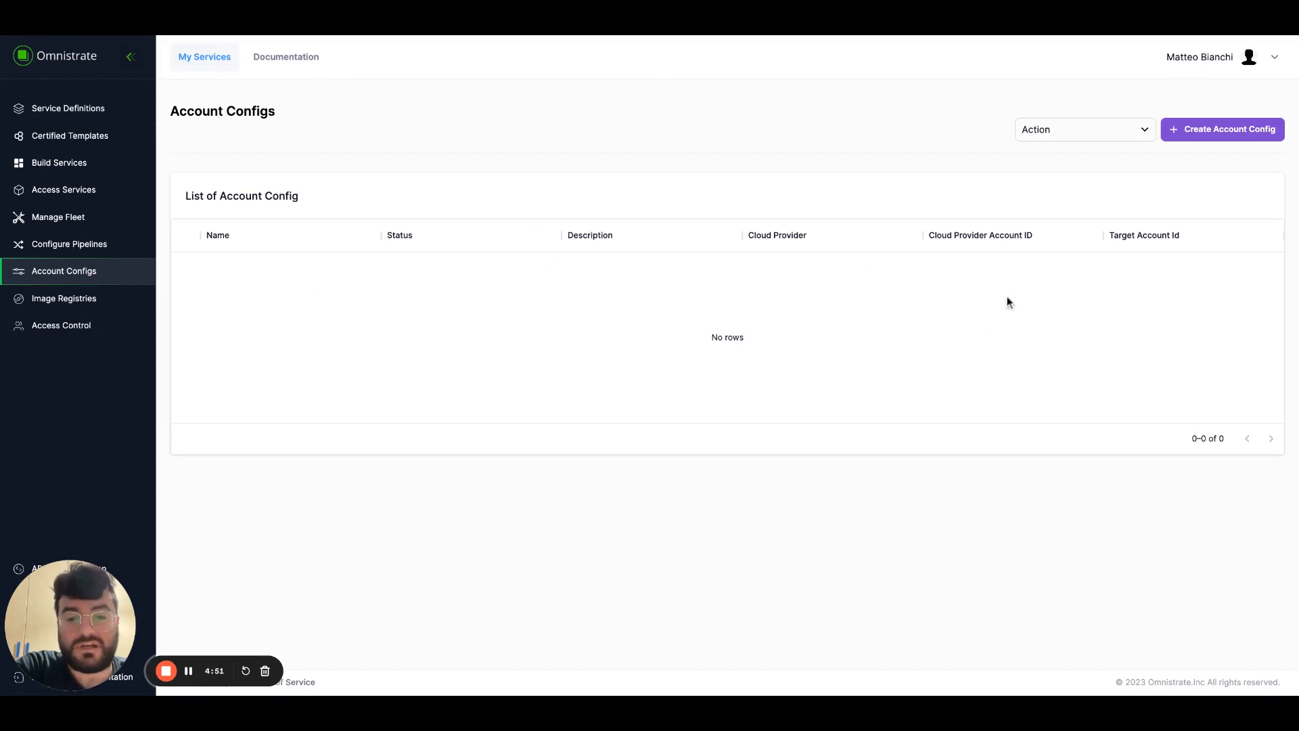
{"action": "left_click", "coordinate": [1220, 133]}
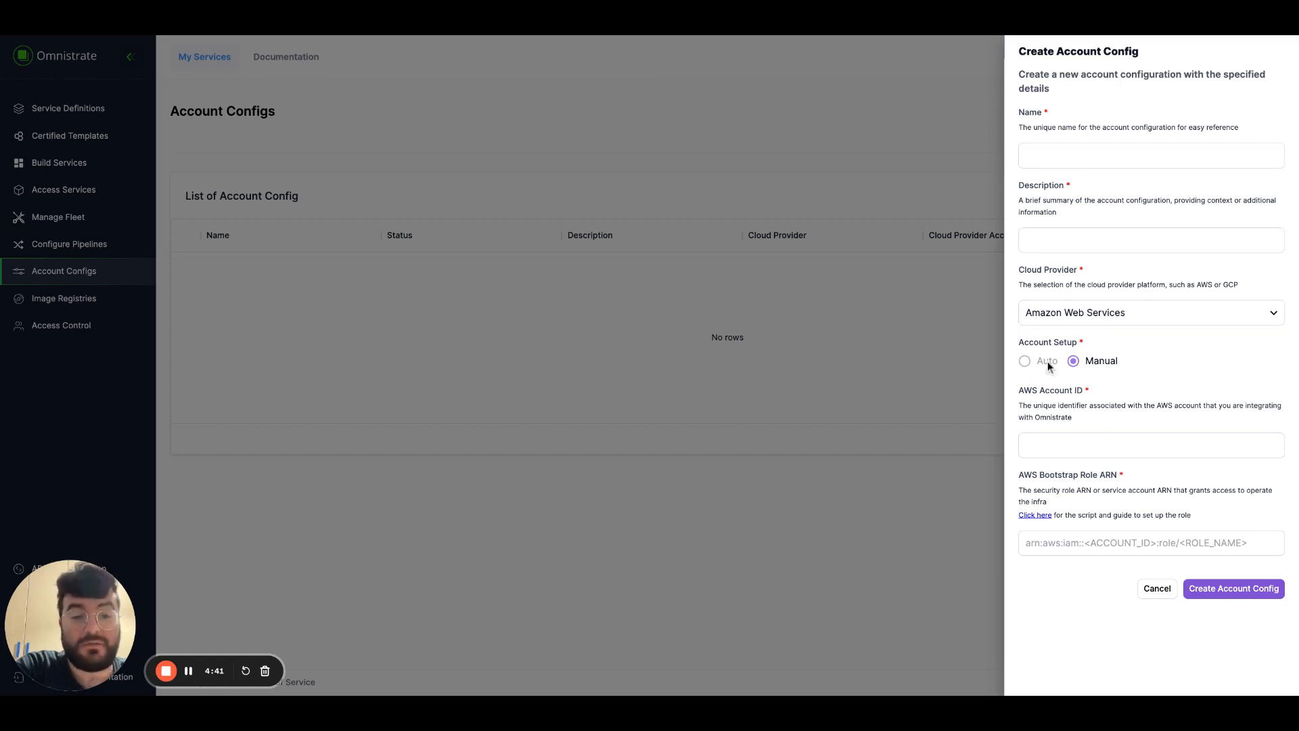
{"action": "left_click_drag", "start_coordinate": [1018, 405], "coordinate": [1091, 420]}
{"action": "left_click", "coordinate": [1091, 420]}
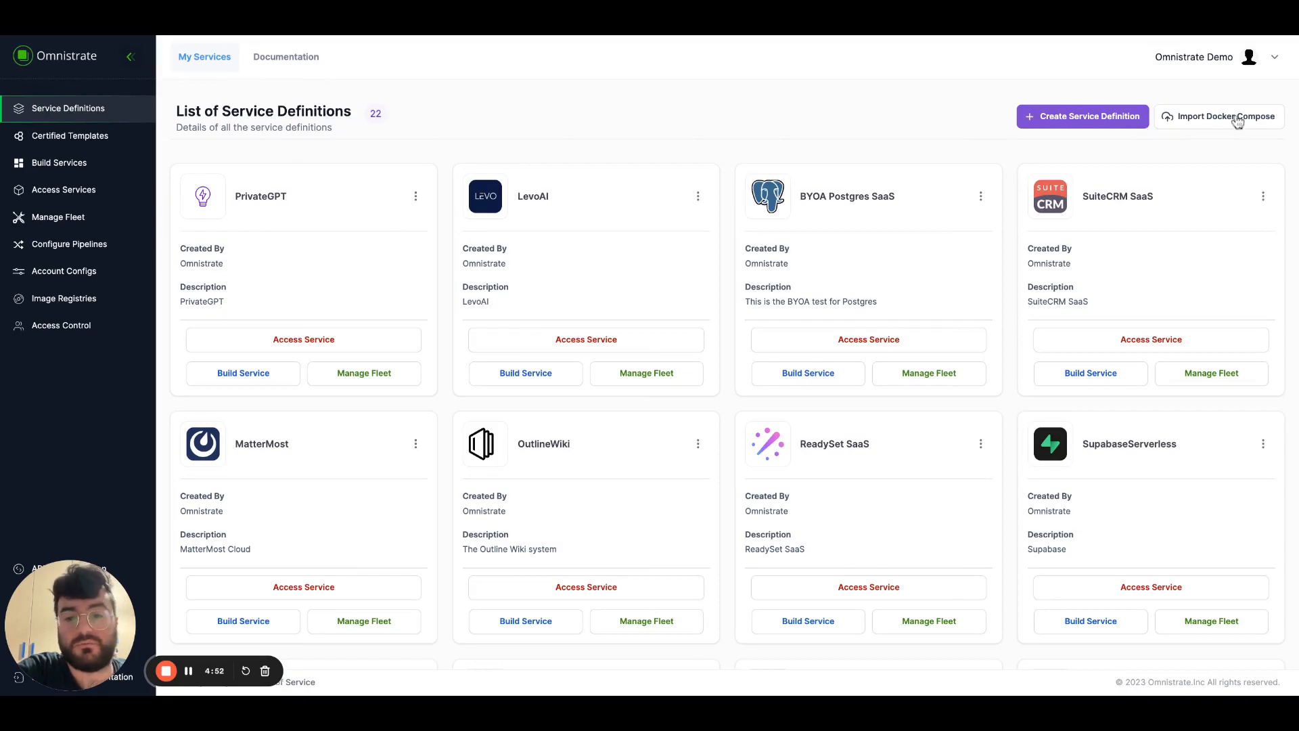
Start a service definition from the Postgres certified template, named "Postgres Test" with the description "This is a description".
{"action": "left_click", "coordinate": [65, 136]}
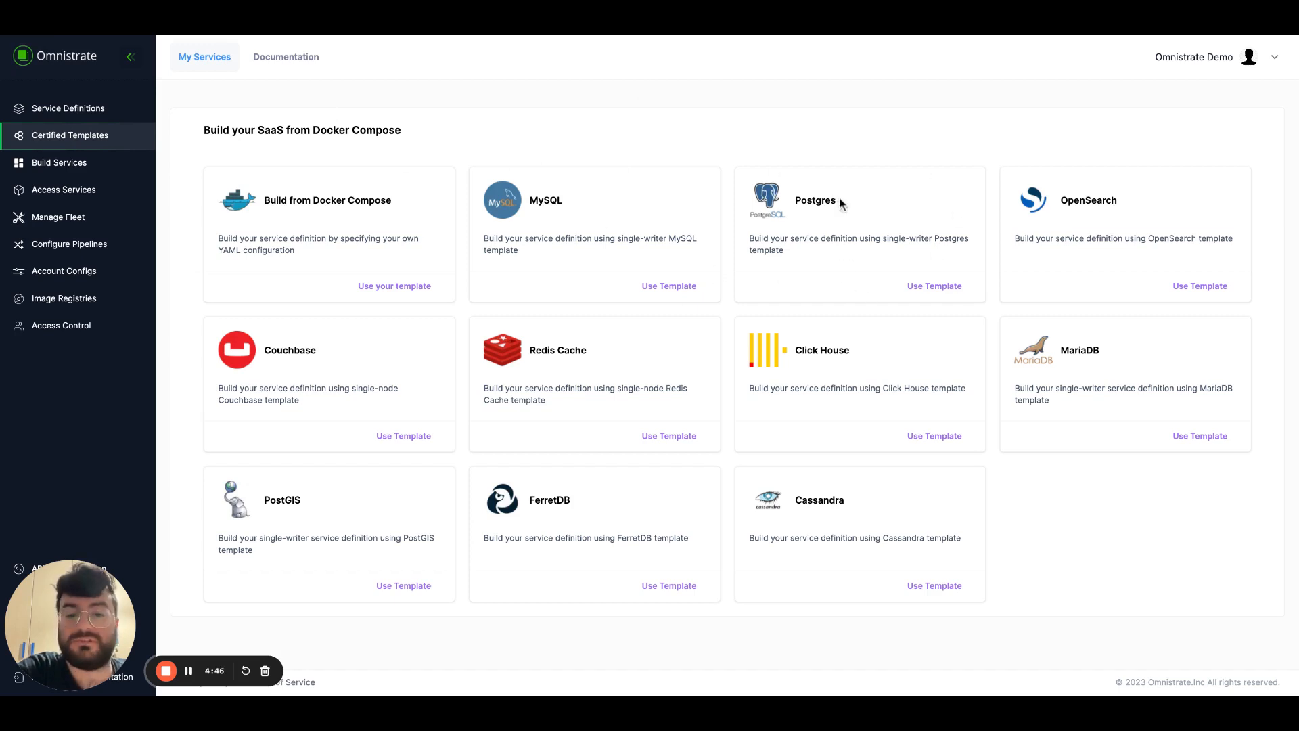
{"action": "left_click", "coordinate": [935, 287]}
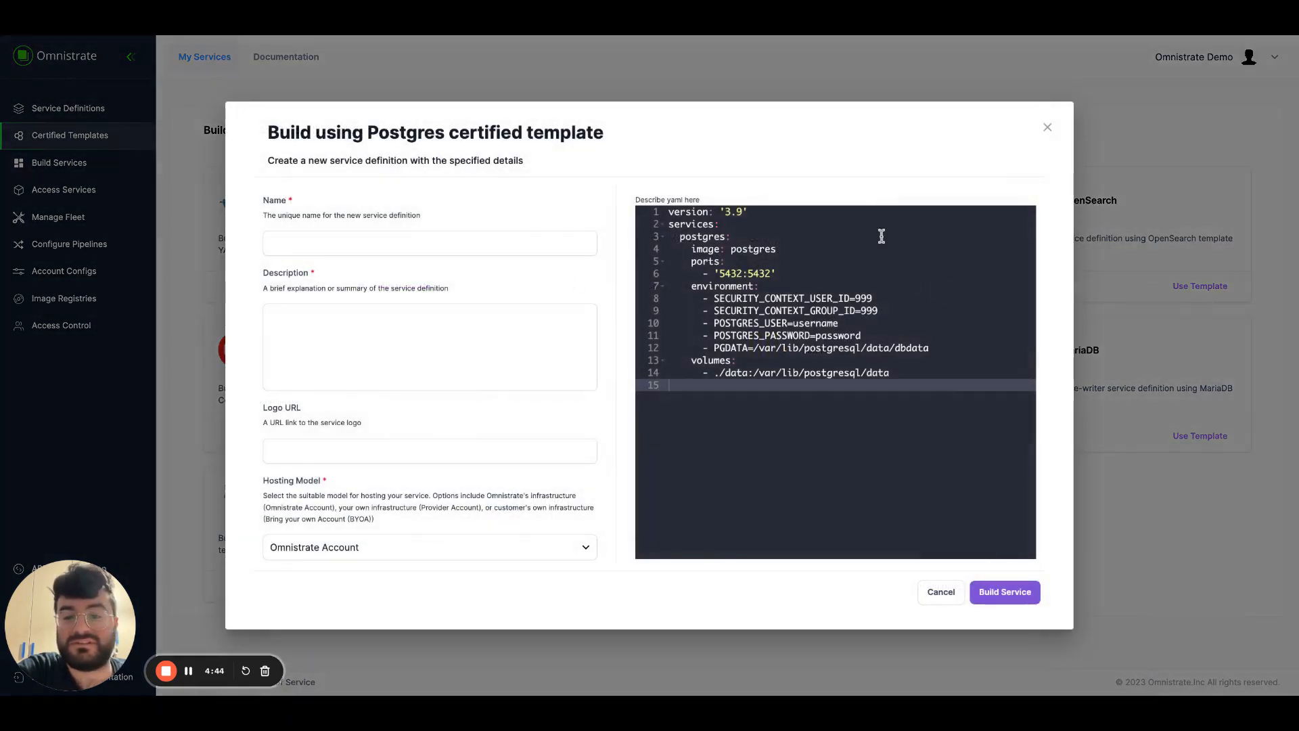
{"action": "left_click", "coordinate": [446, 247]}
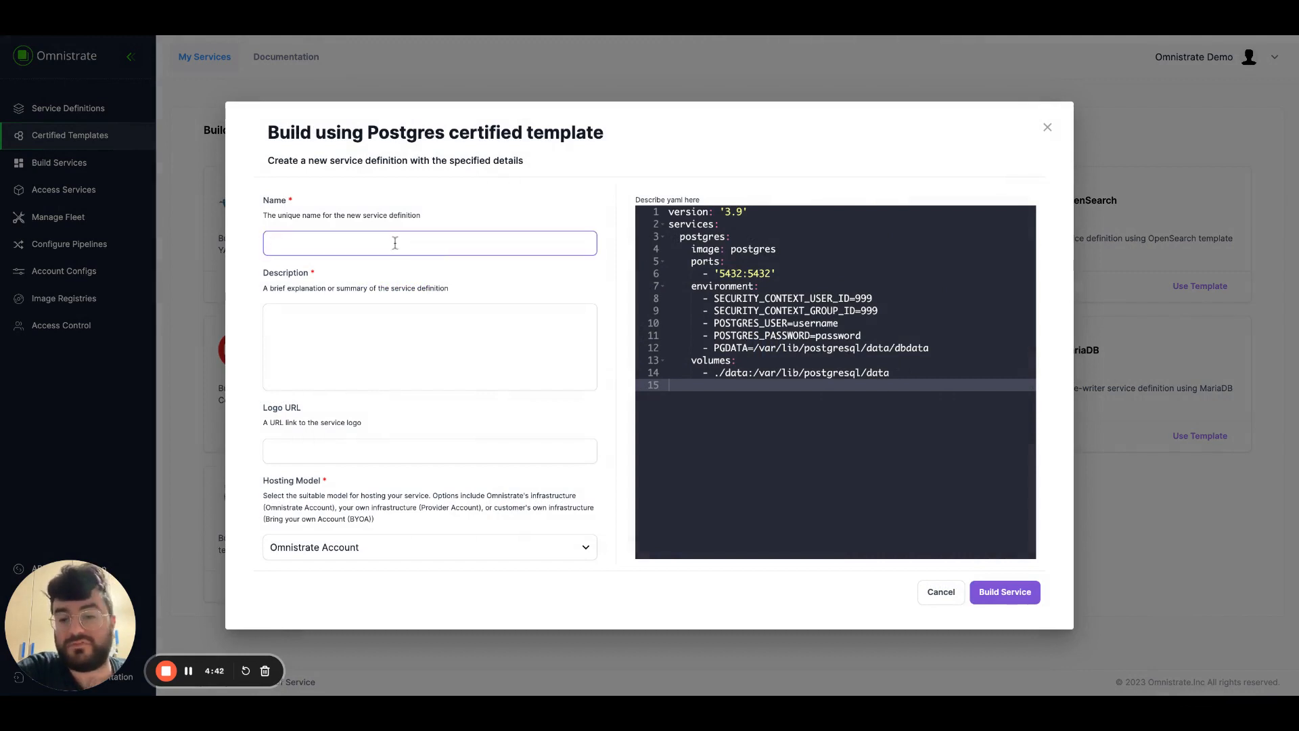
{"action": "type", "text": "Post"}
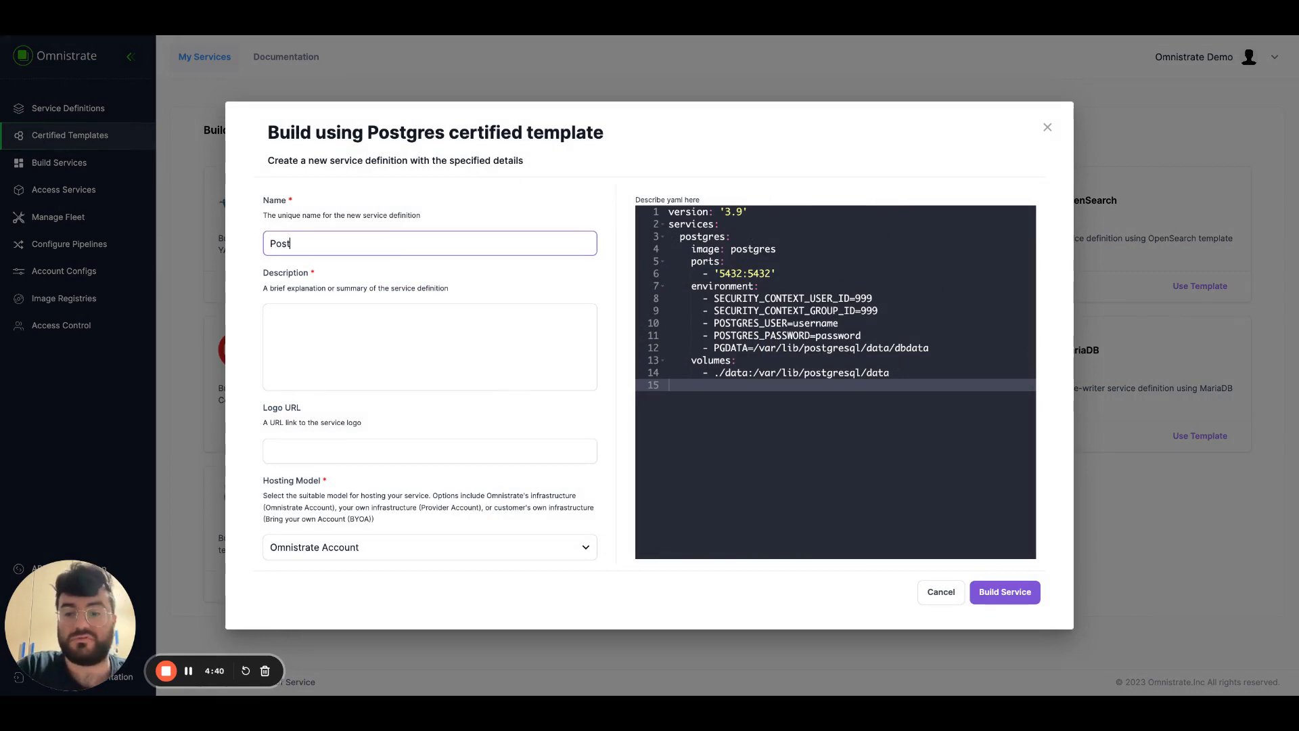
{"action": "type", "text": "gres Test"}
{"action": "left_click", "coordinate": [387, 332]}
{"action": "type", "text": "Th"}
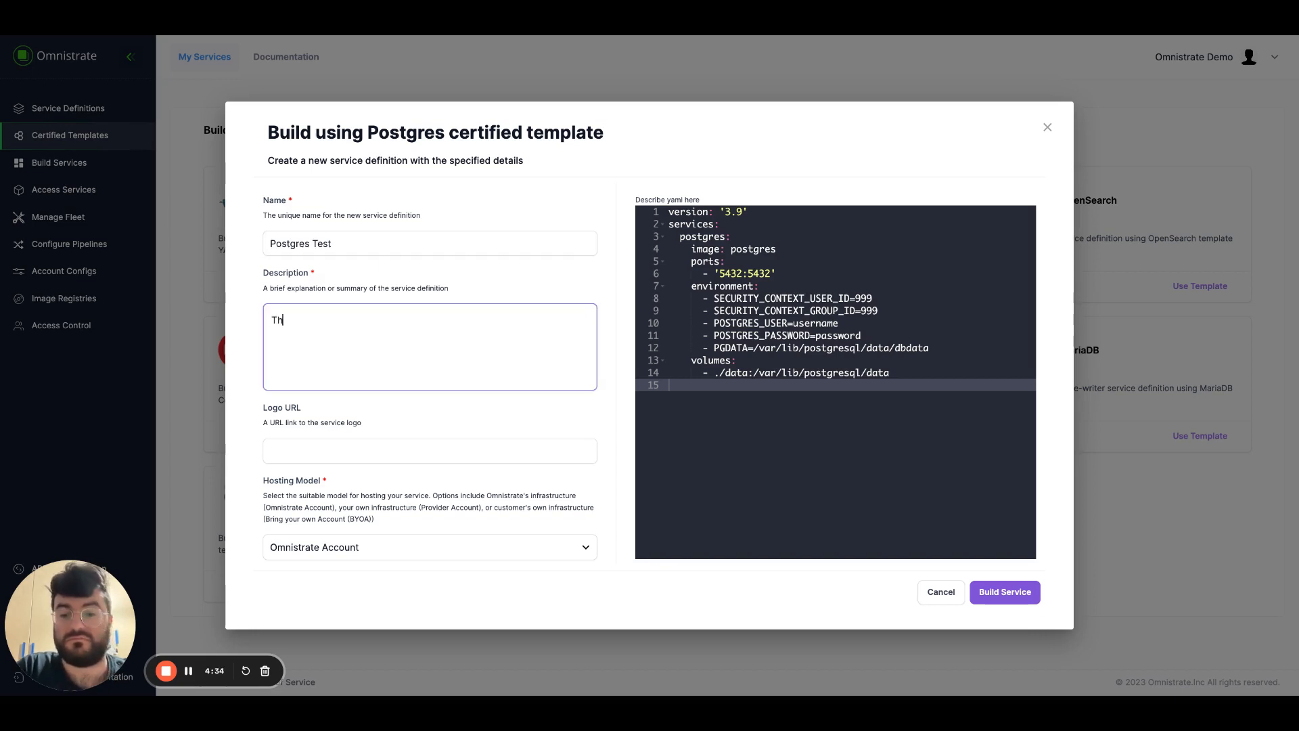
{"action": "type", "text": "is is a description"}
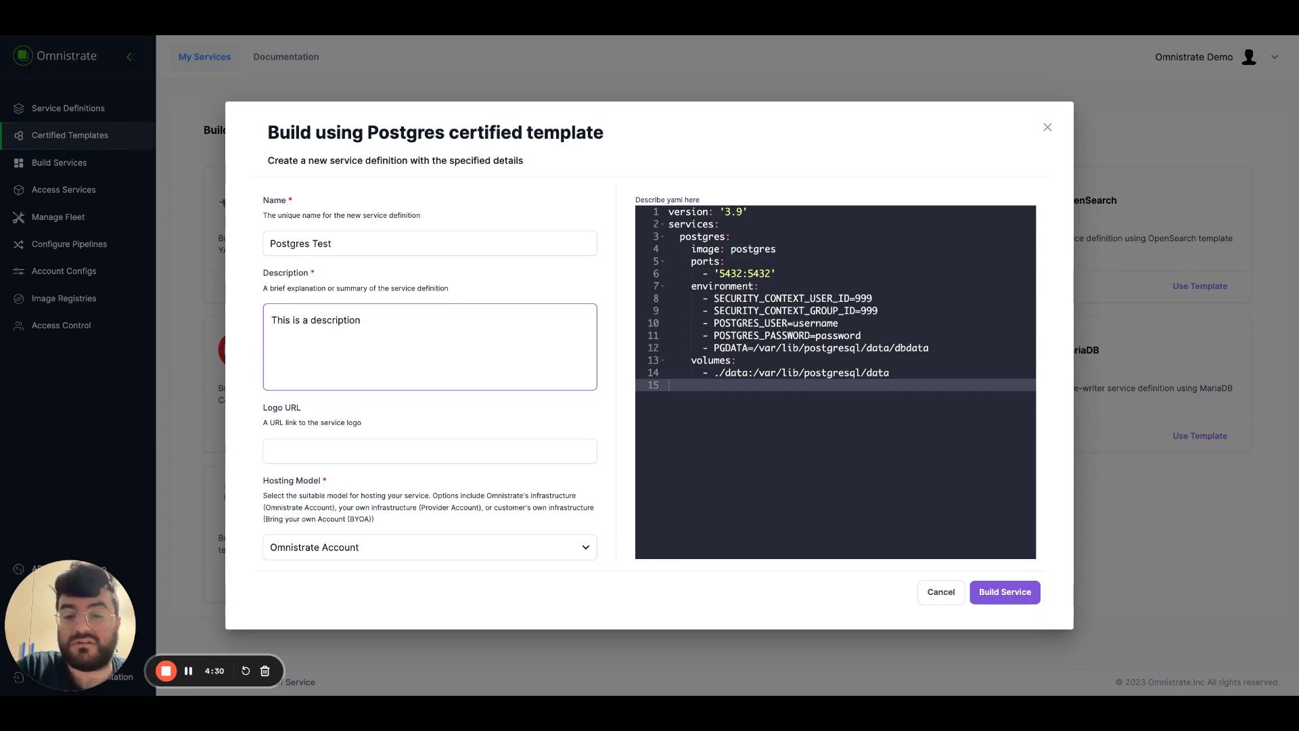
{"action": "left_click", "coordinate": [340, 462]}
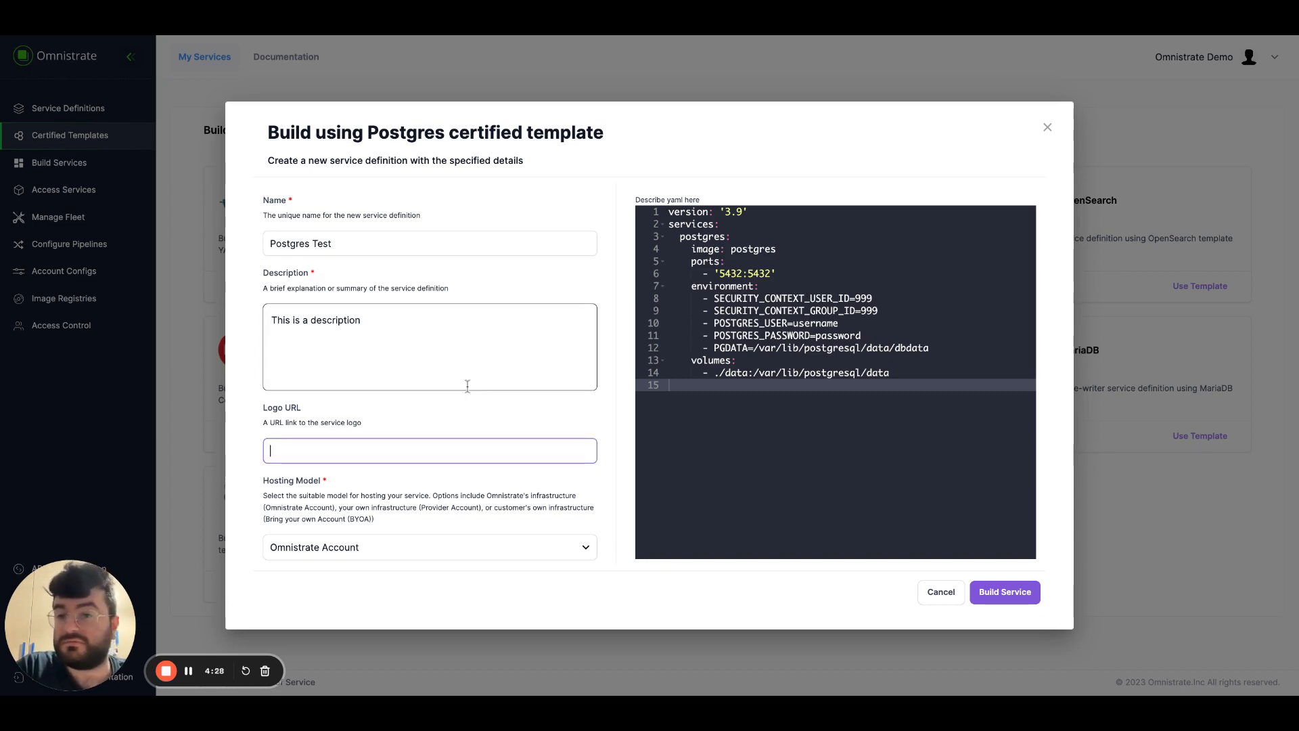
Set the hosting model to Bring Your Own Account (BYOA), choose the existing AWS intermediary account config, and build the service.
{"action": "left_click", "coordinate": [412, 546]}
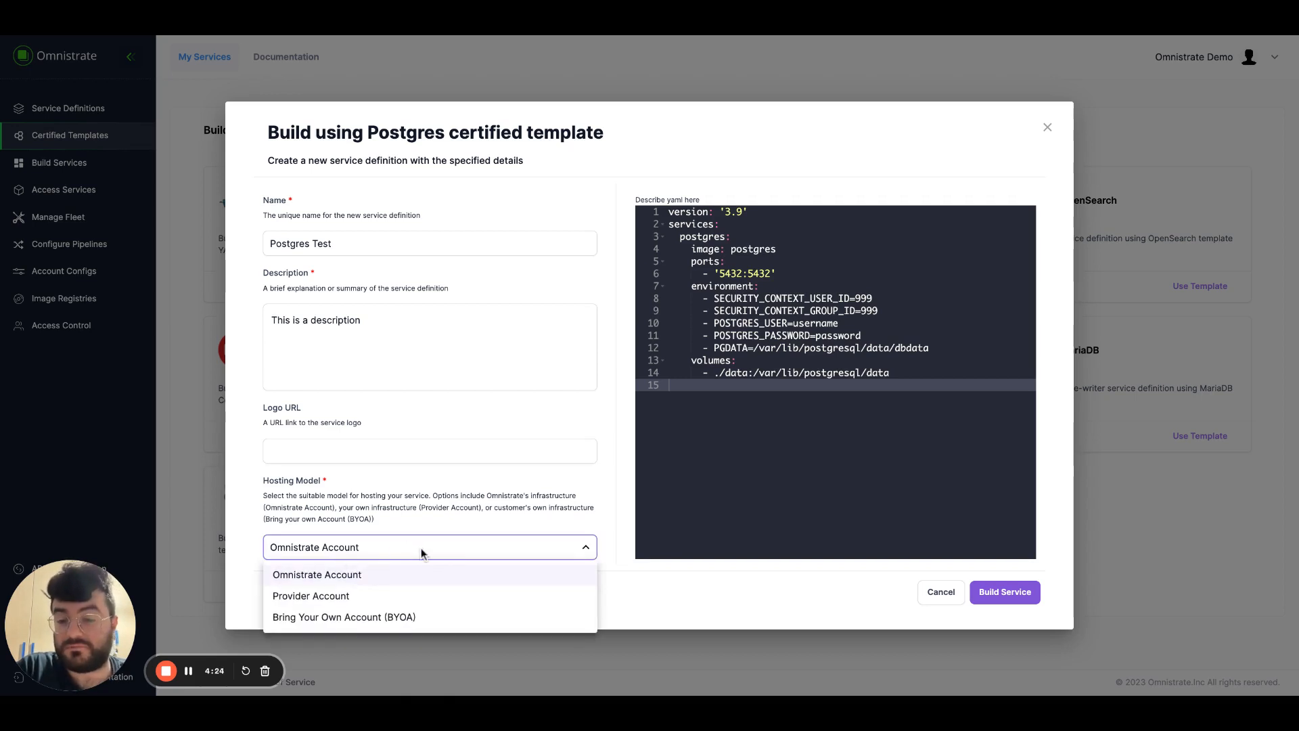
{"action": "left_click", "coordinate": [431, 615]}
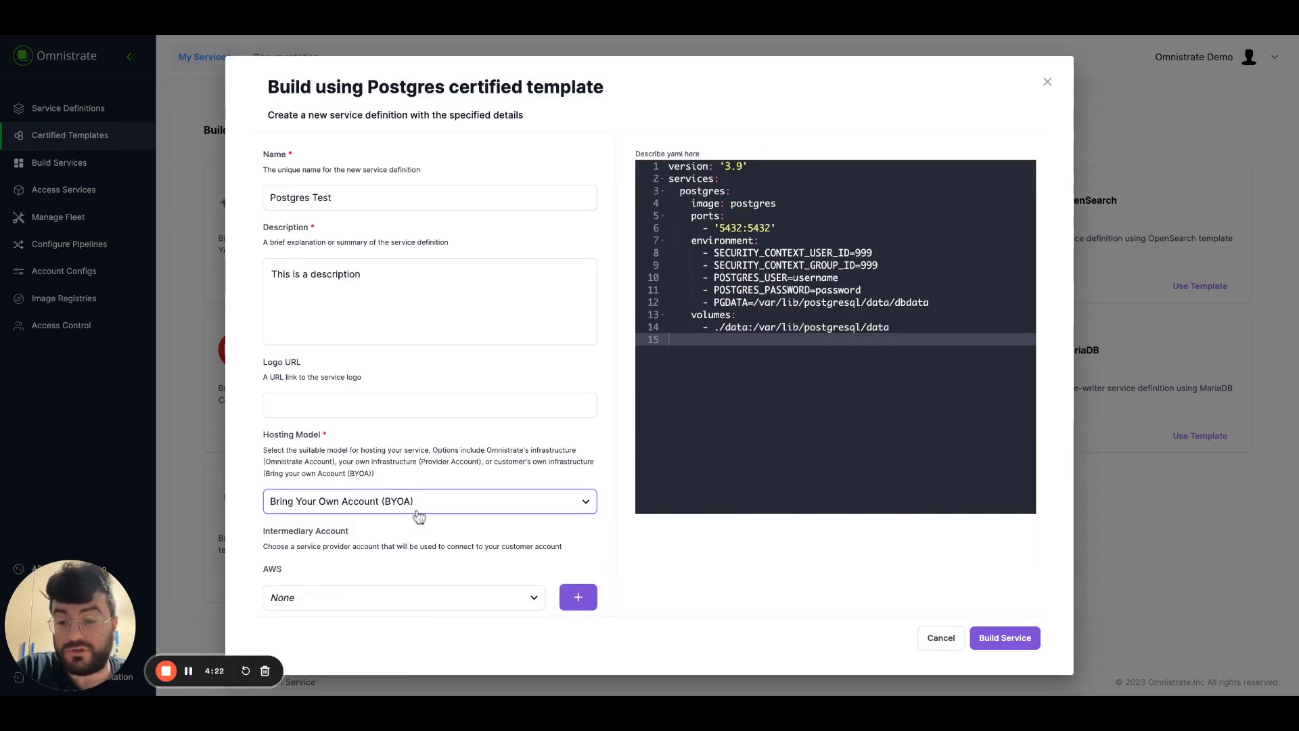
{"action": "left_click", "coordinate": [376, 598]}
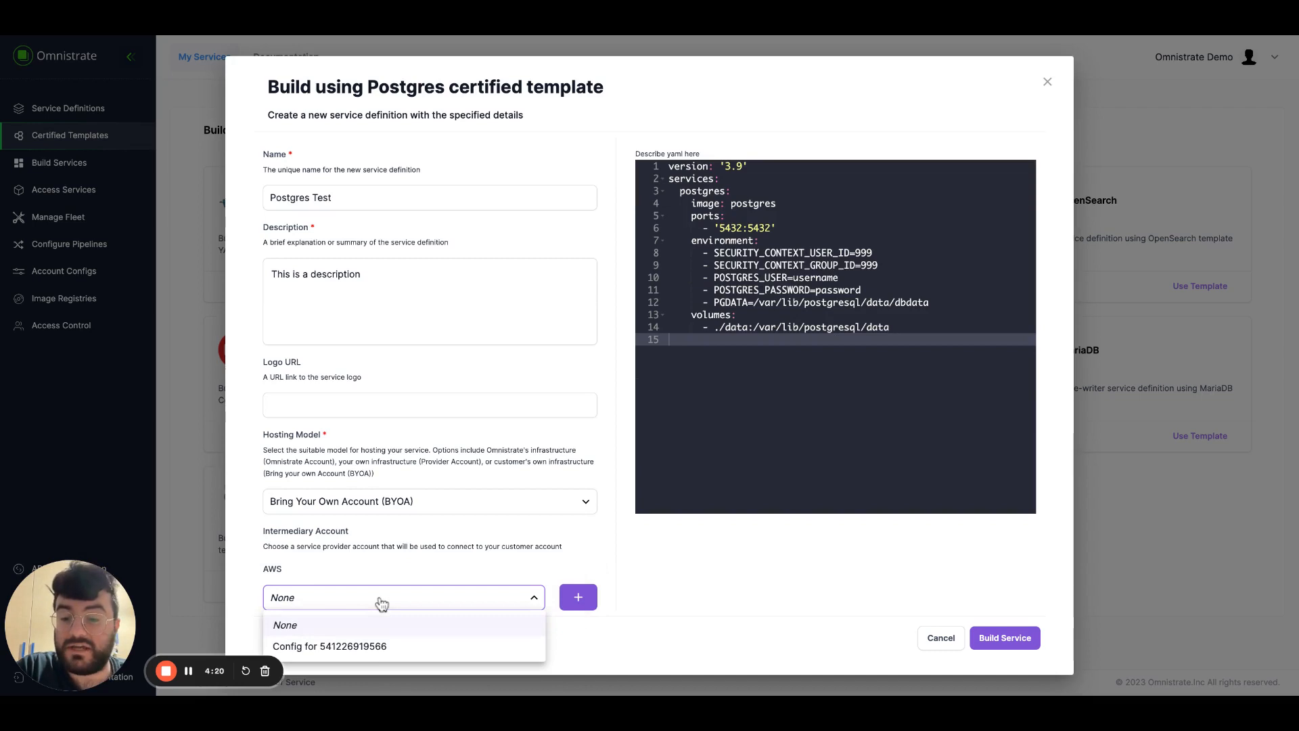
{"action": "left_click", "coordinate": [392, 648]}
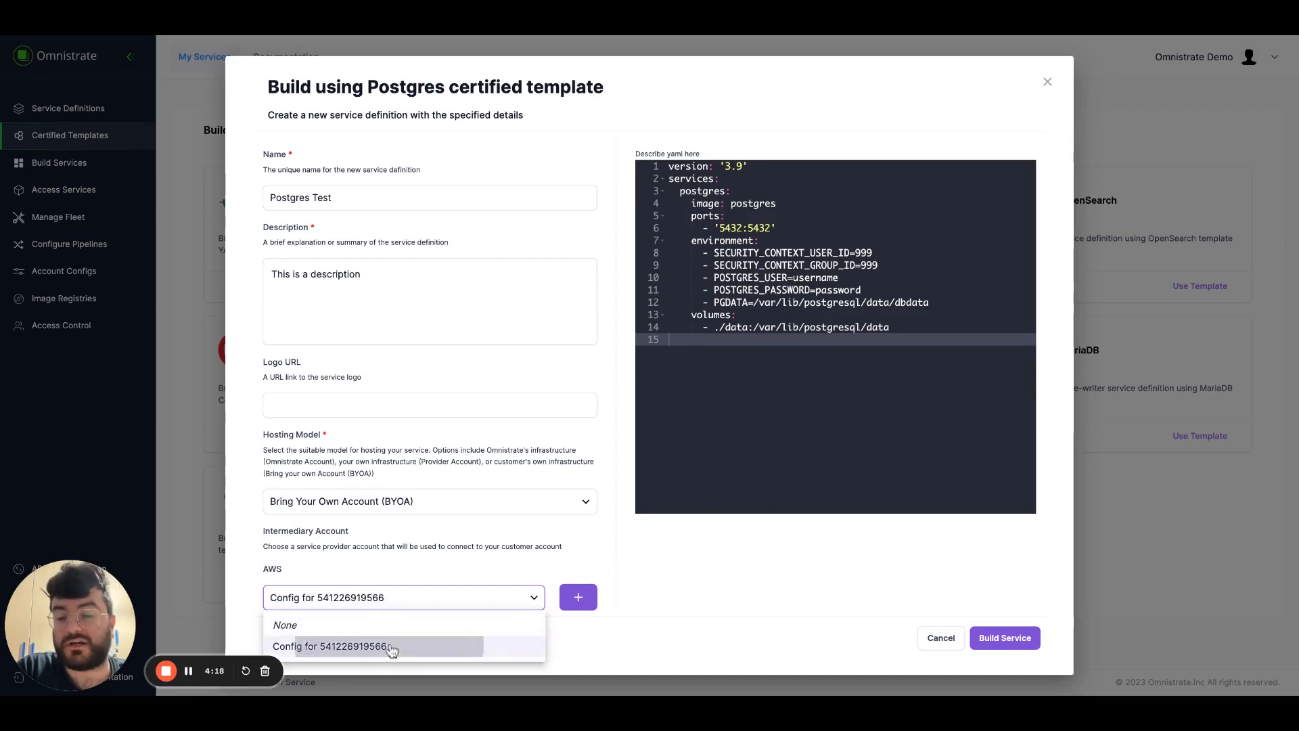
{"action": "left_click", "coordinate": [1005, 639]}
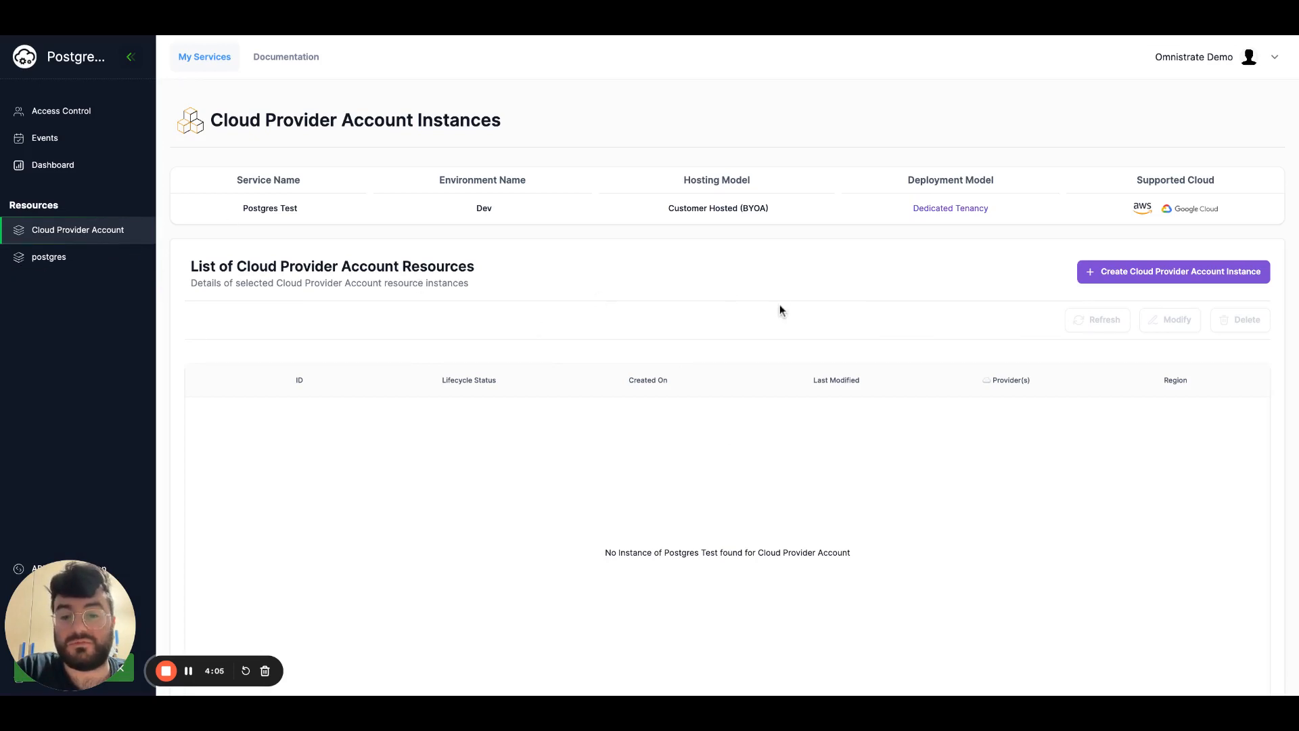
Open the new cloud provider account instance form to review its AWS Account ID and Bootstrap Role ARN fields.
{"action": "left_click", "coordinate": [1194, 277]}
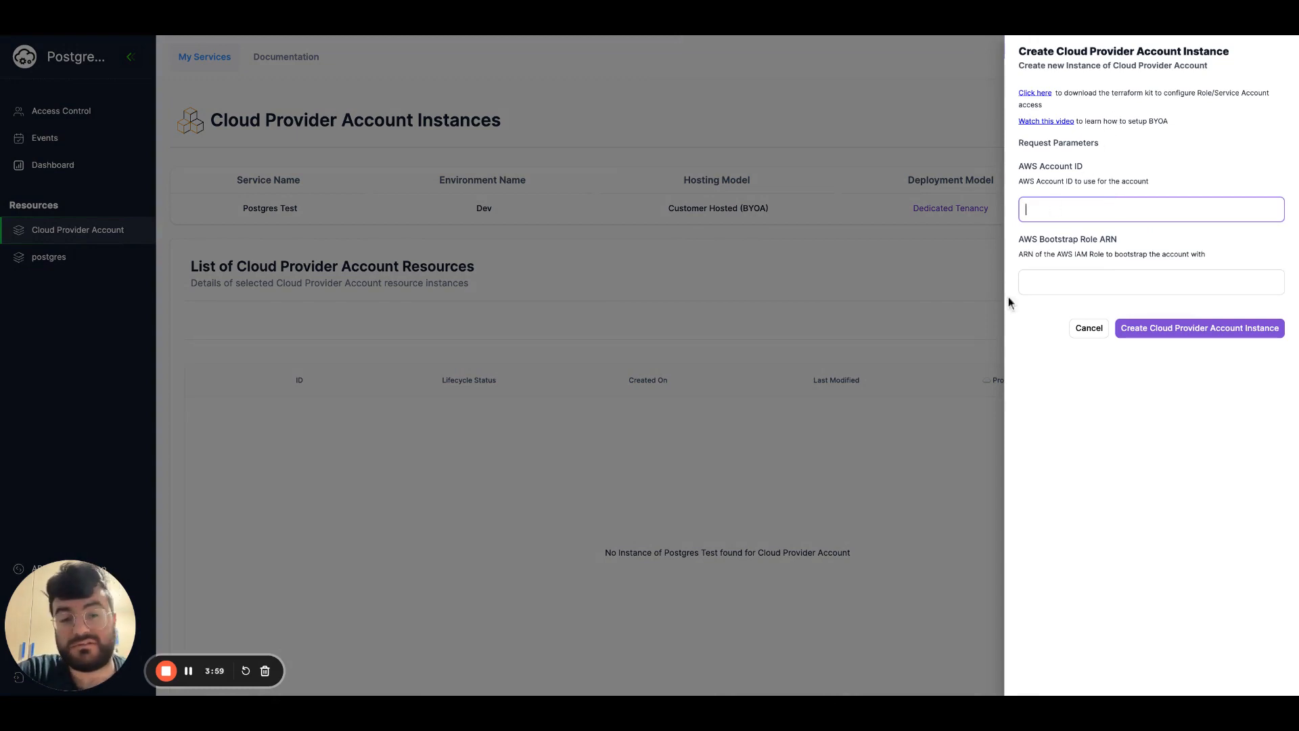
{"action": "left_click", "coordinate": [1037, 379]}
{"action": "left_click", "coordinate": [1059, 210]}
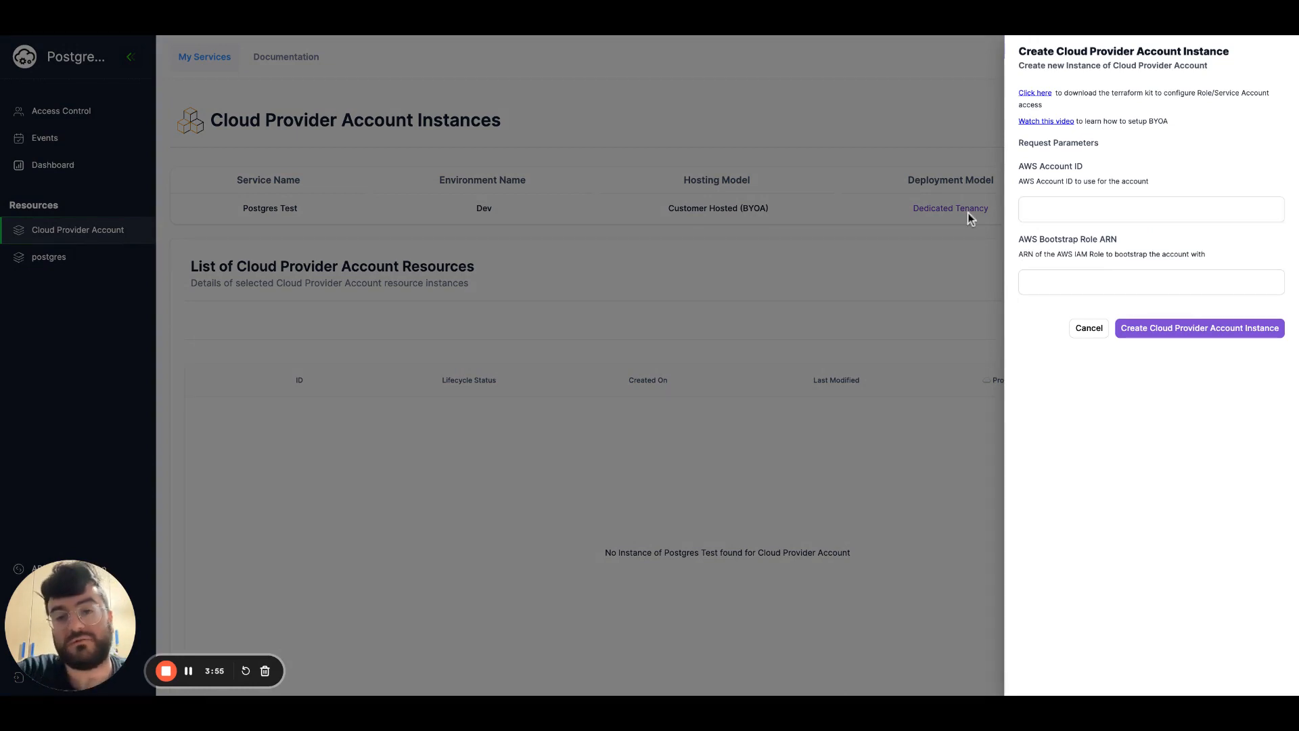
{"action": "left_click", "coordinate": [680, 273]}
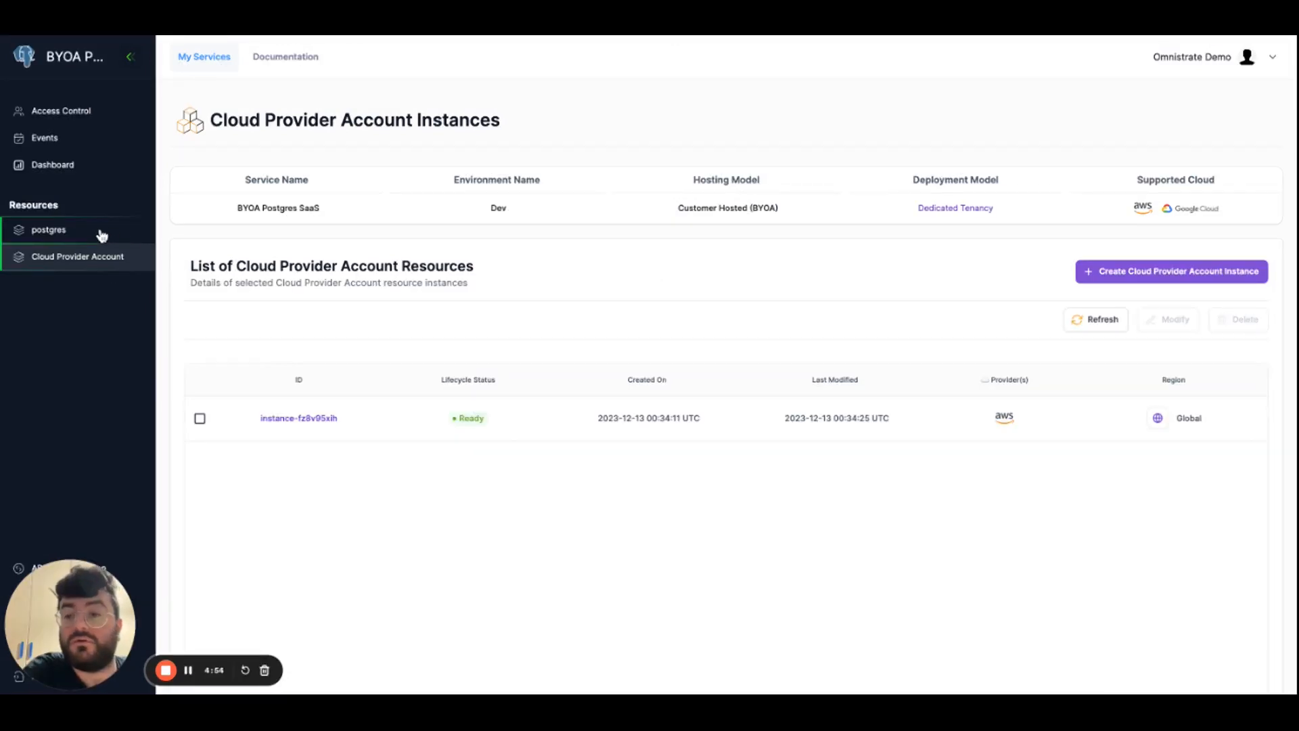
Fill in a new BYOA Postgres SaaS instance on Amazon Web Services in us-east-1 with the existing cloud provider account config, and cancel it.
{"action": "left_click", "coordinate": [87, 235]}
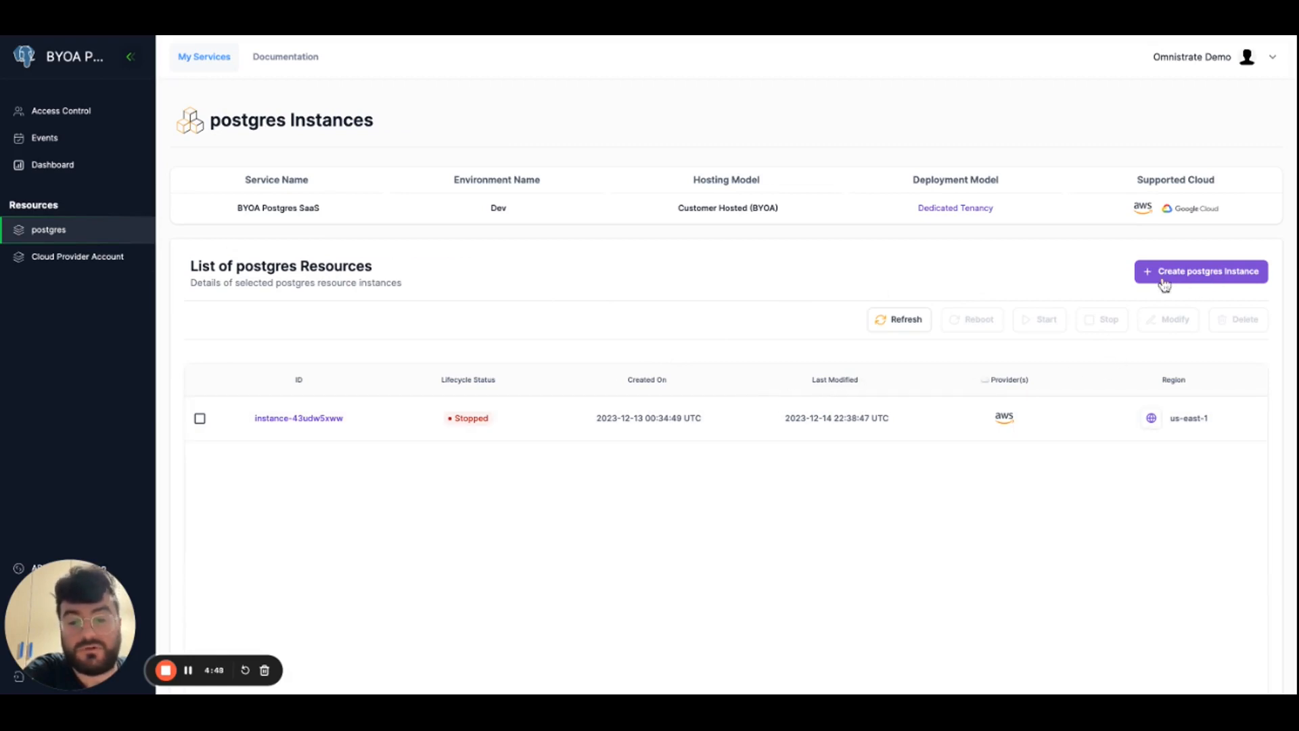
{"action": "left_click", "coordinate": [1197, 277]}
{"action": "left_click", "coordinate": [1124, 134]}
{"action": "left_click", "coordinate": [1092, 162]}
{"action": "left_click", "coordinate": [1066, 191]}
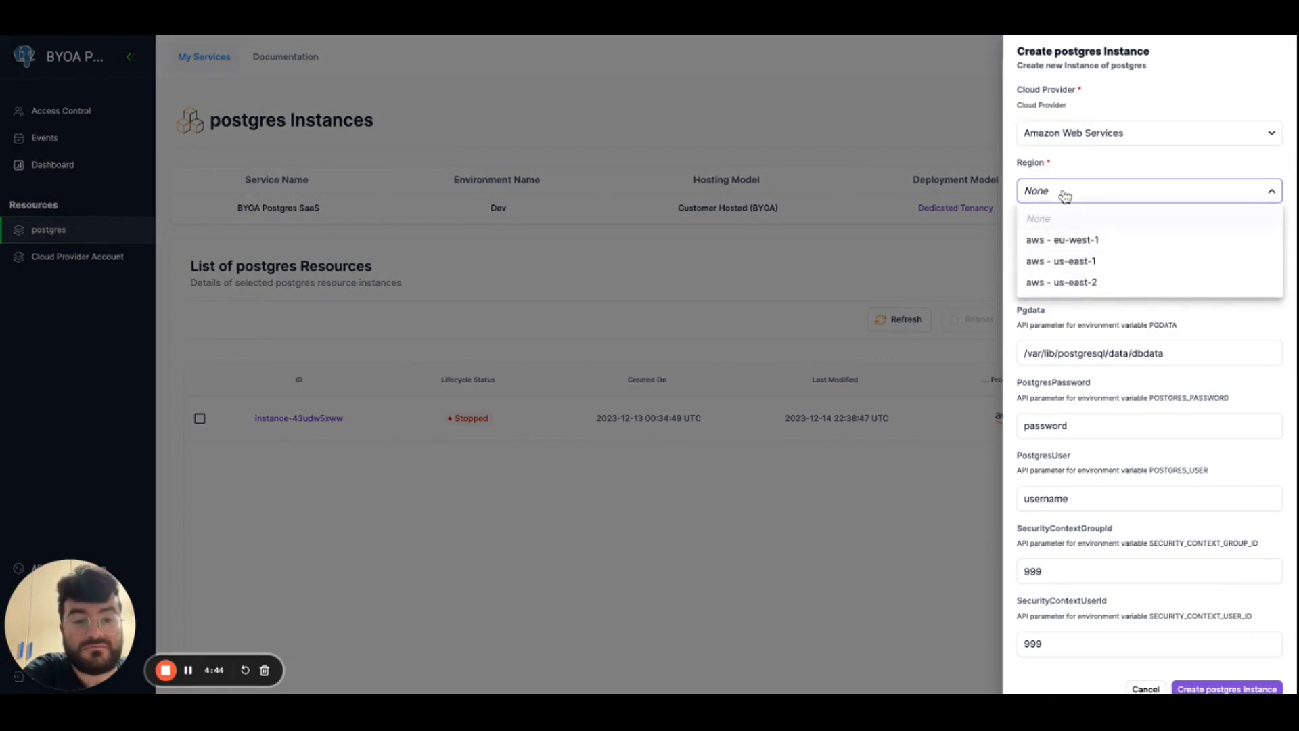
{"action": "left_click", "coordinate": [1101, 262]}
{"action": "left_click", "coordinate": [1087, 283]}
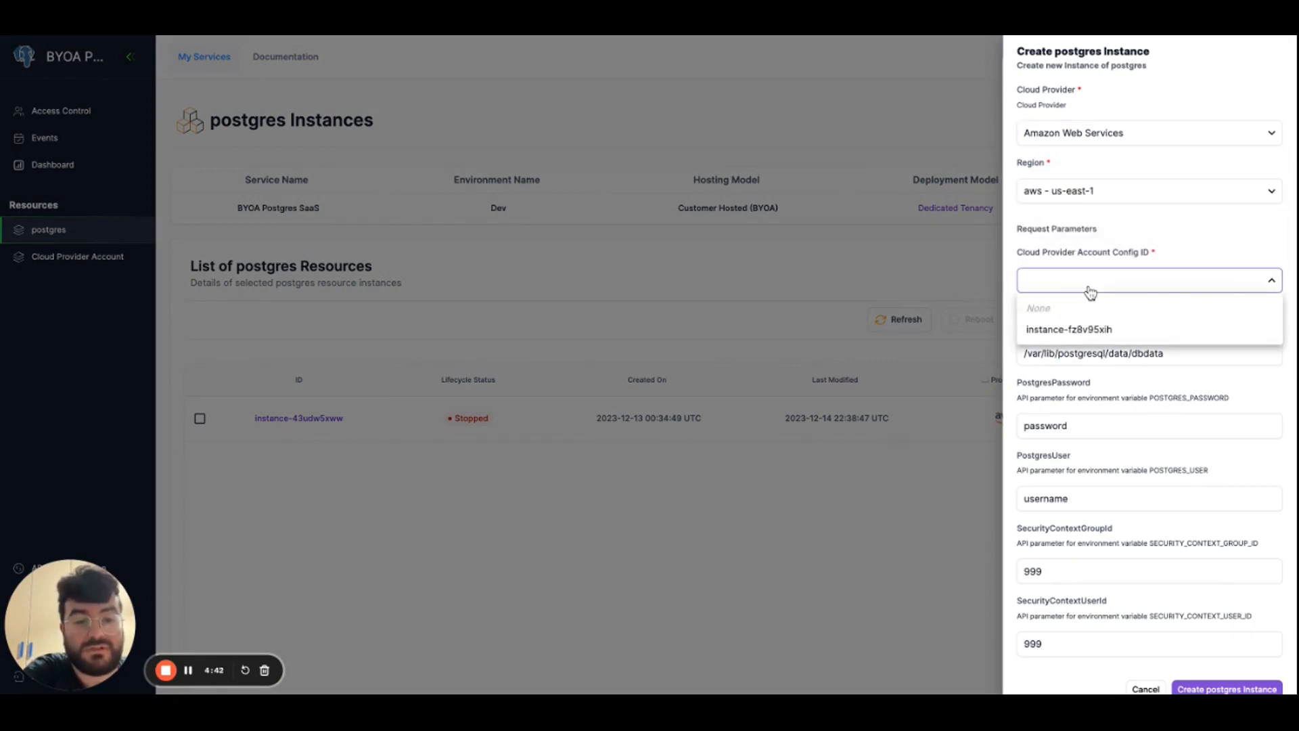
{"action": "left_click", "coordinate": [1107, 332]}
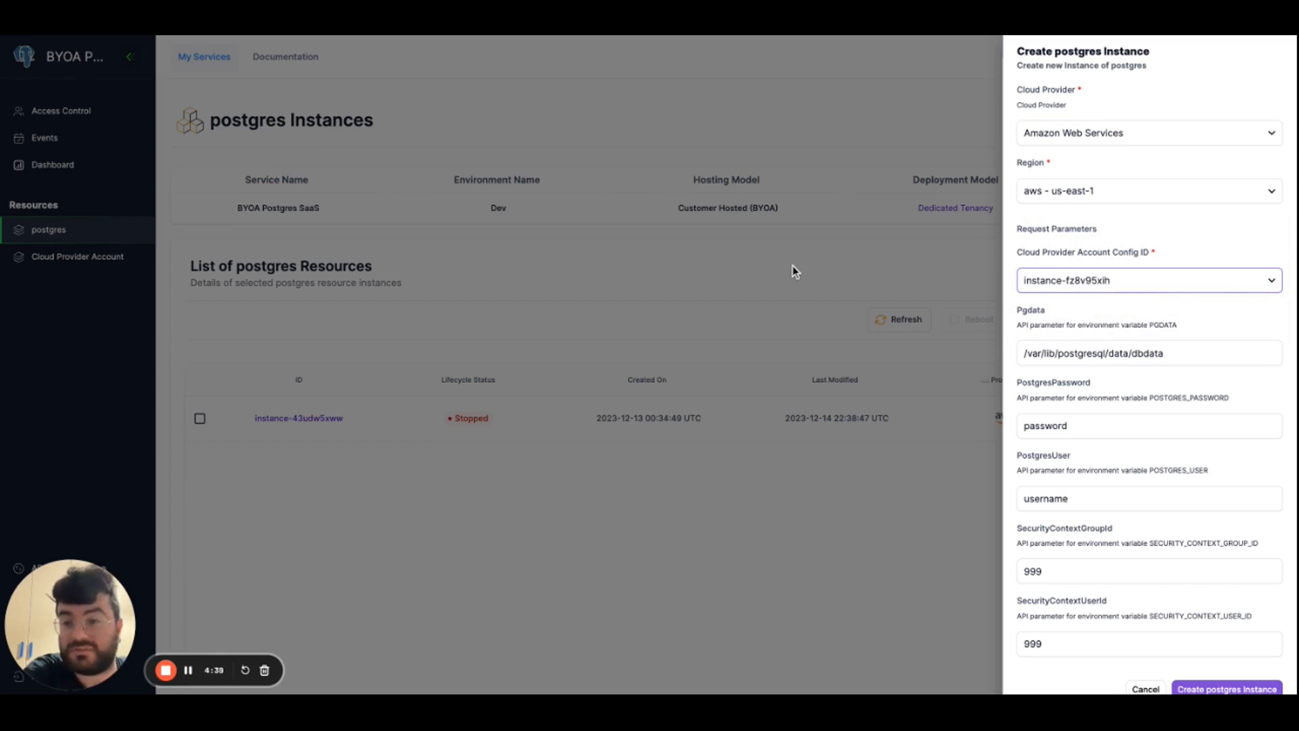
{"action": "left_click", "coordinate": [1153, 345]}
{"action": "scroll", "coordinate": [1156, 342], "scroll_direction": "down", "scroll_amount": 1}
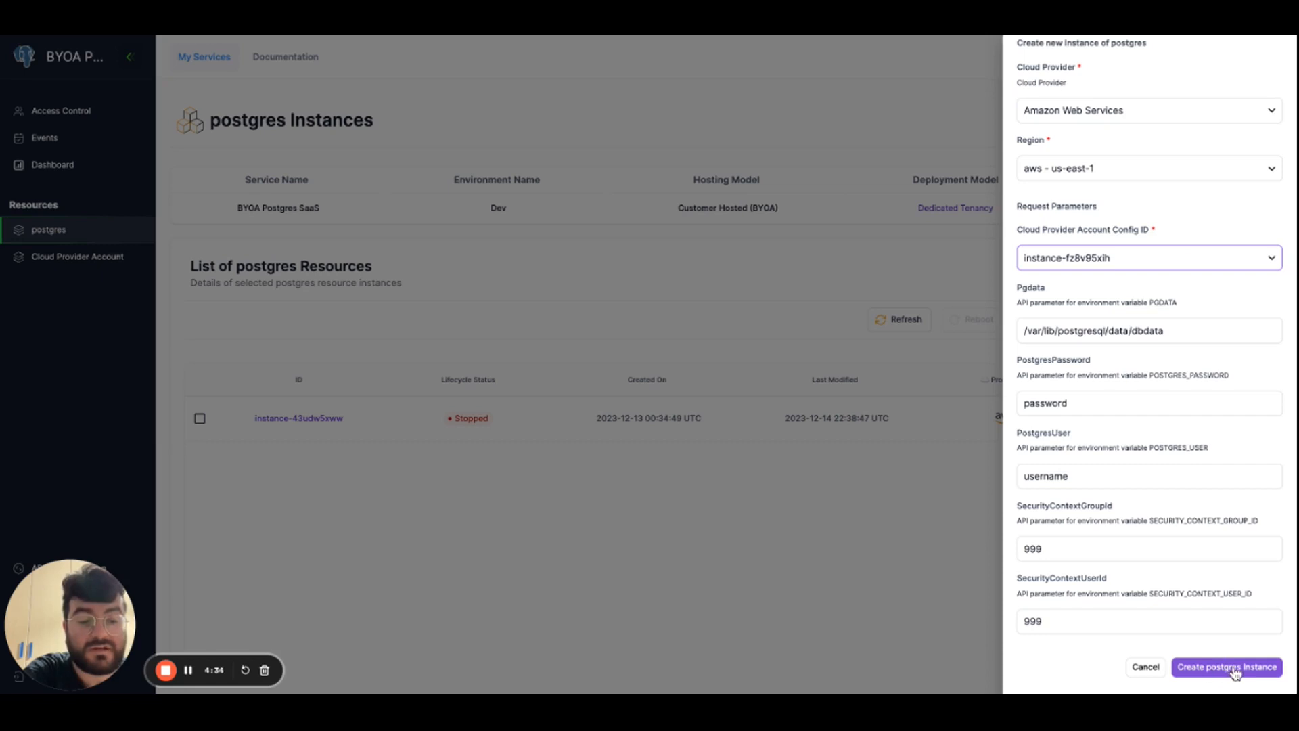
{"action": "left_click", "coordinate": [1152, 667]}
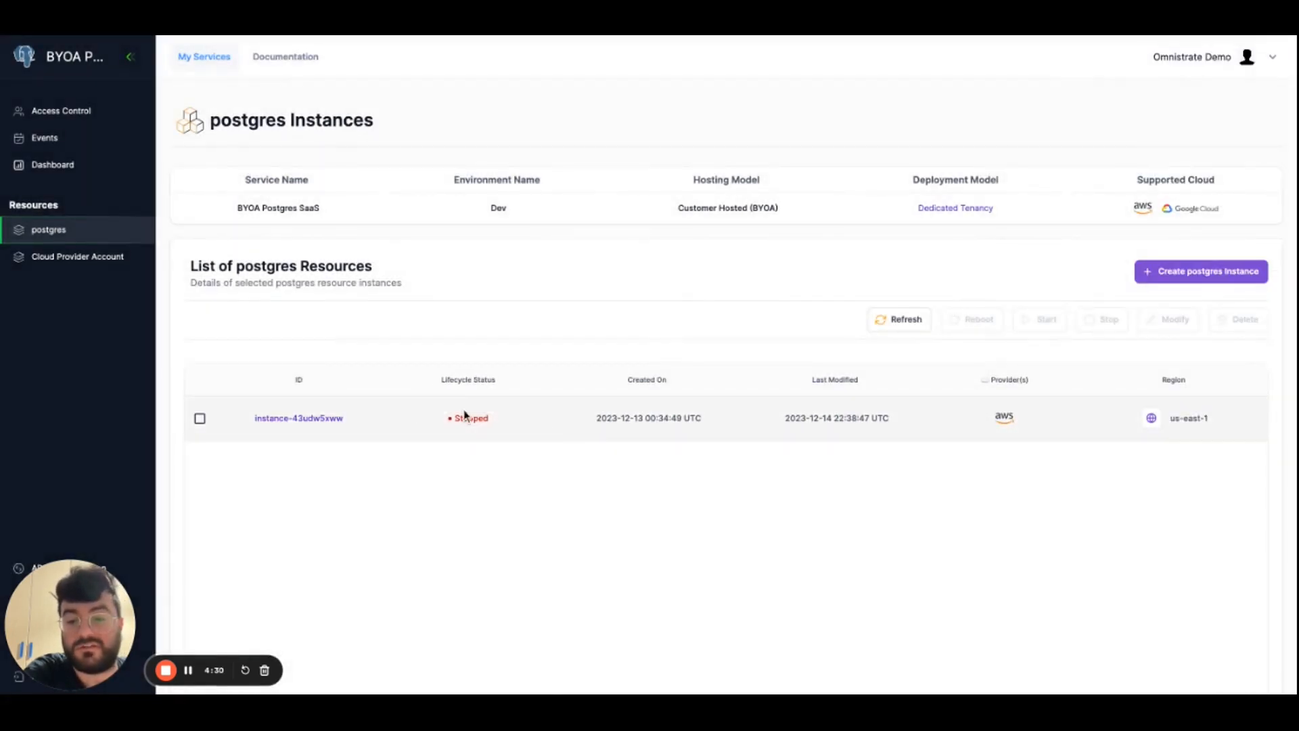
Examine the existing postgres instance's resource details and node list, and return to the list of postgres instances.
{"action": "left_click", "coordinate": [308, 417]}
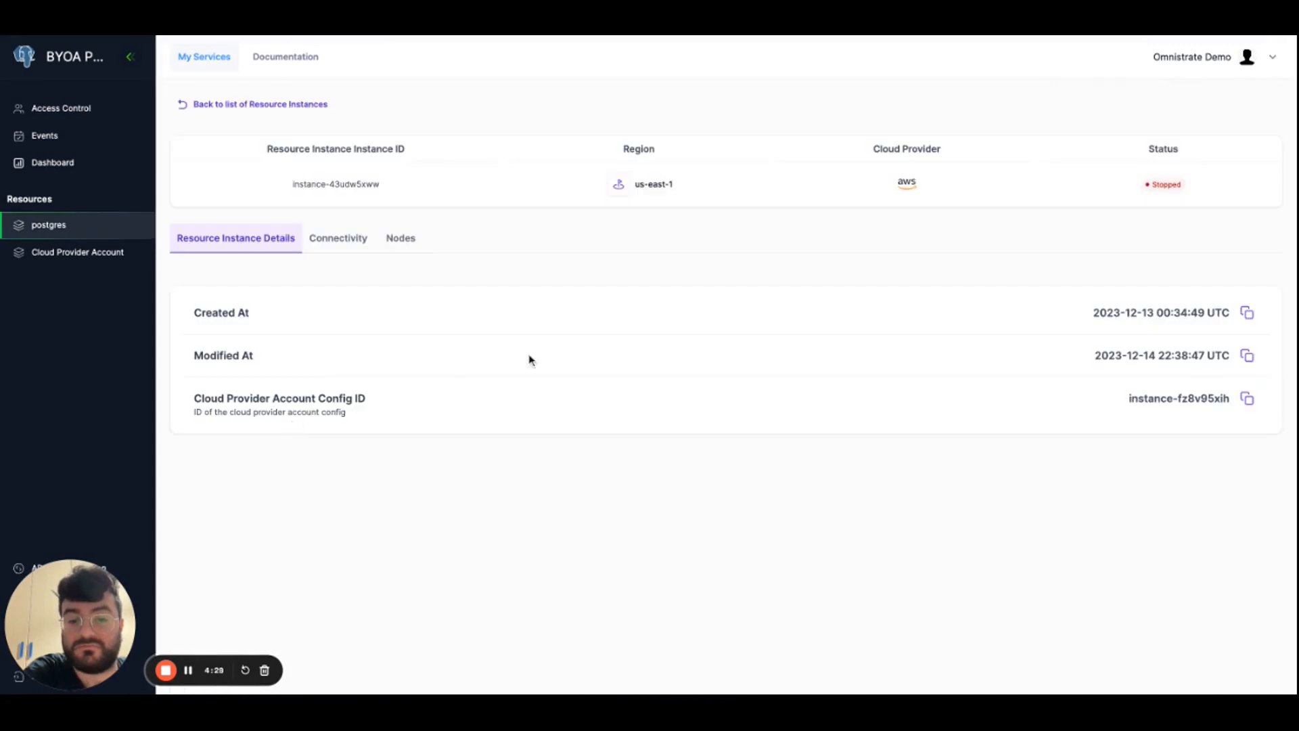
{"action": "left_click", "coordinate": [398, 243]}
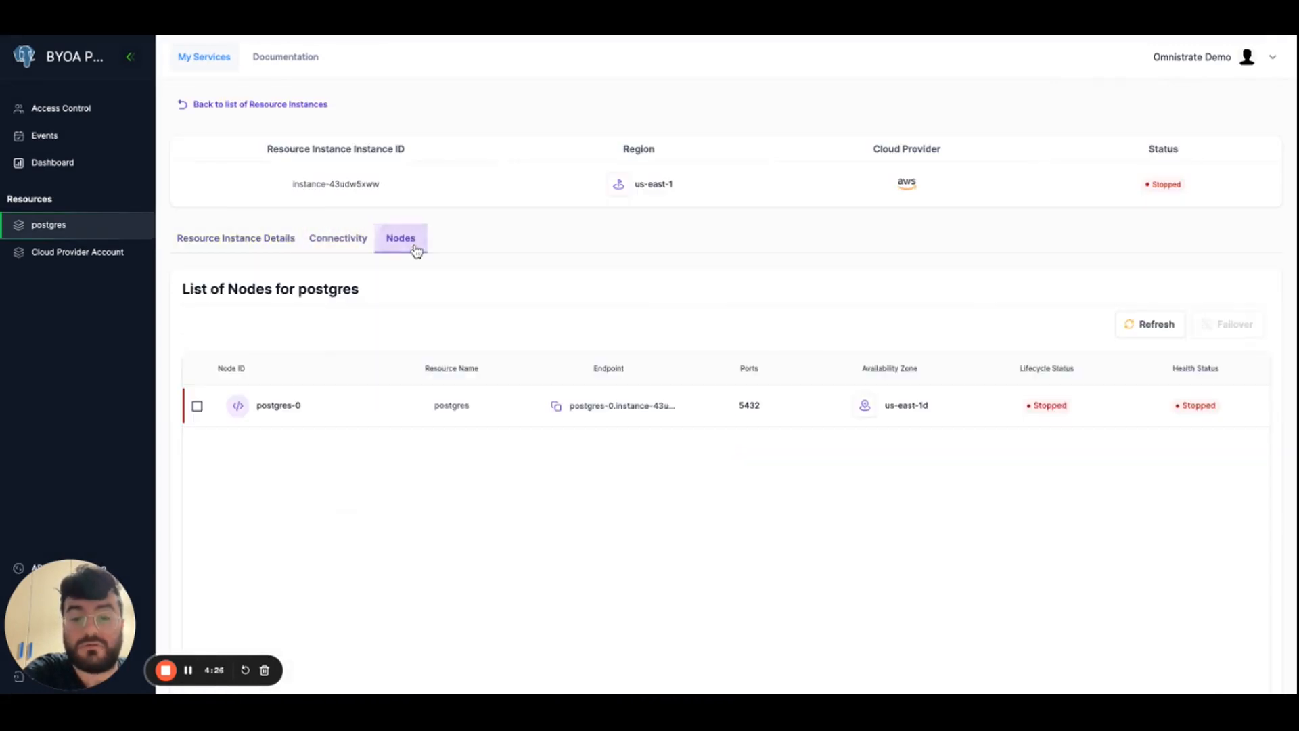
{"action": "left_click", "coordinate": [64, 225]}
{"action": "left_click", "coordinate": [199, 418]}
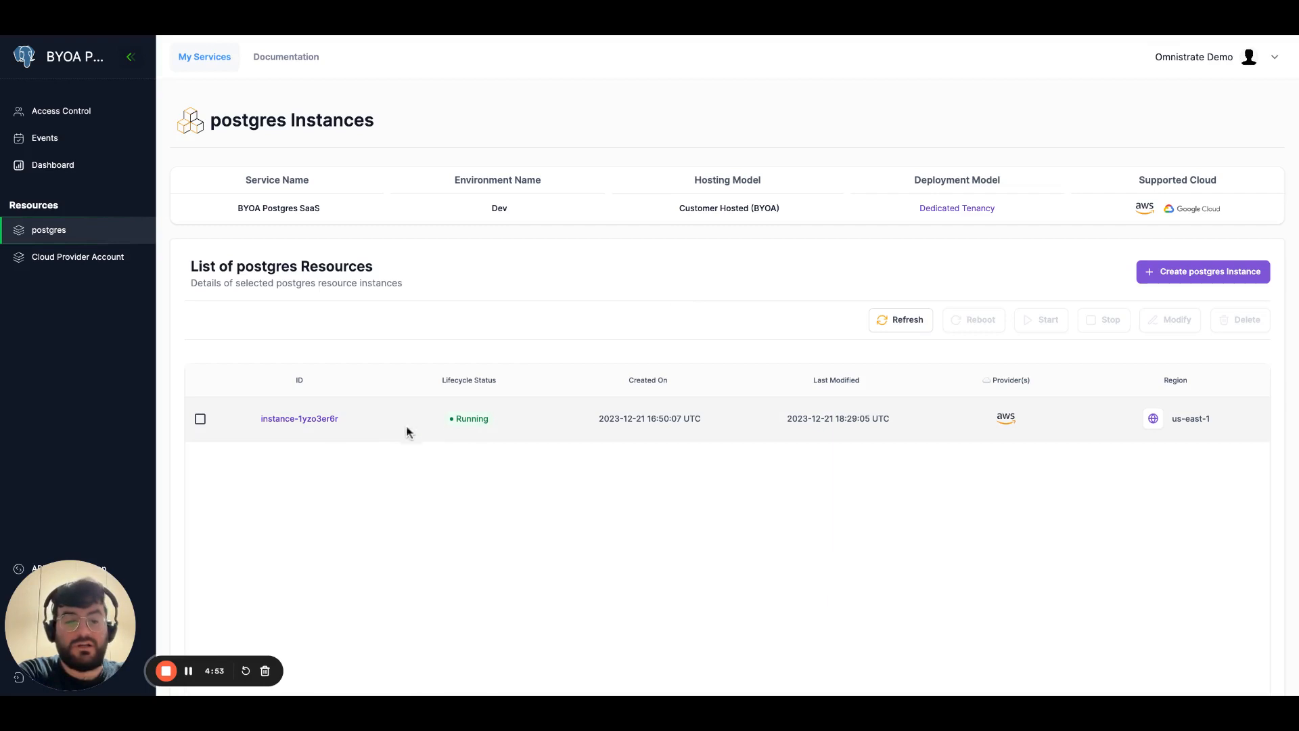
Examine the running postgres instance's details, connectivity and nodes, and return to its resource instance details.
{"action": "left_click", "coordinate": [297, 418]}
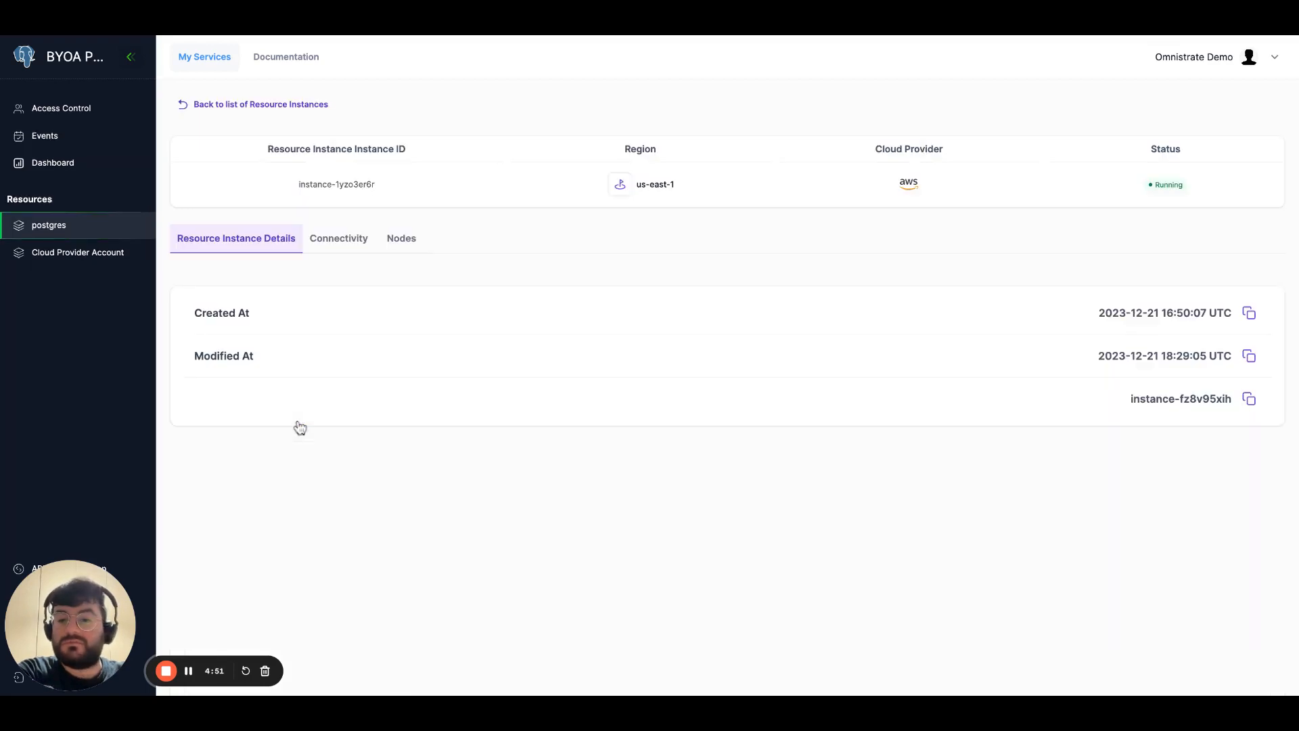
{"action": "left_click", "coordinate": [343, 250]}
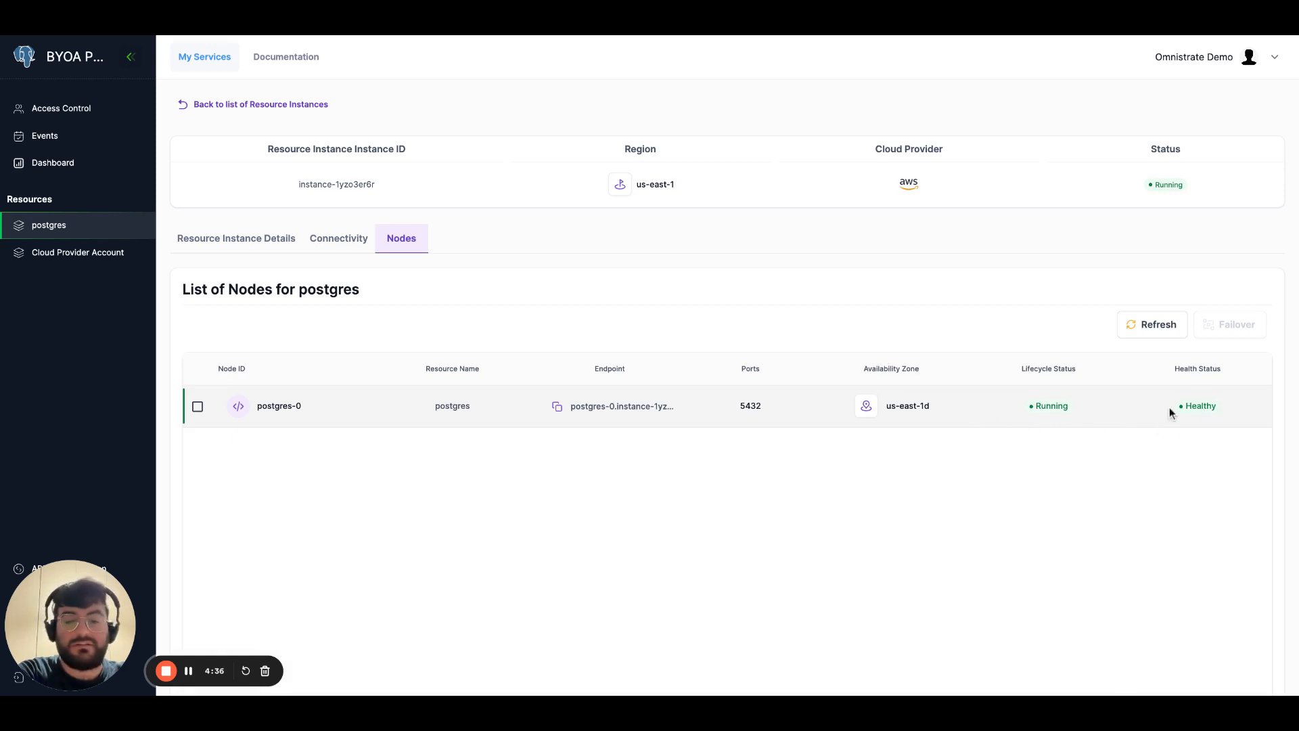
{"action": "left_click", "coordinate": [230, 244]}
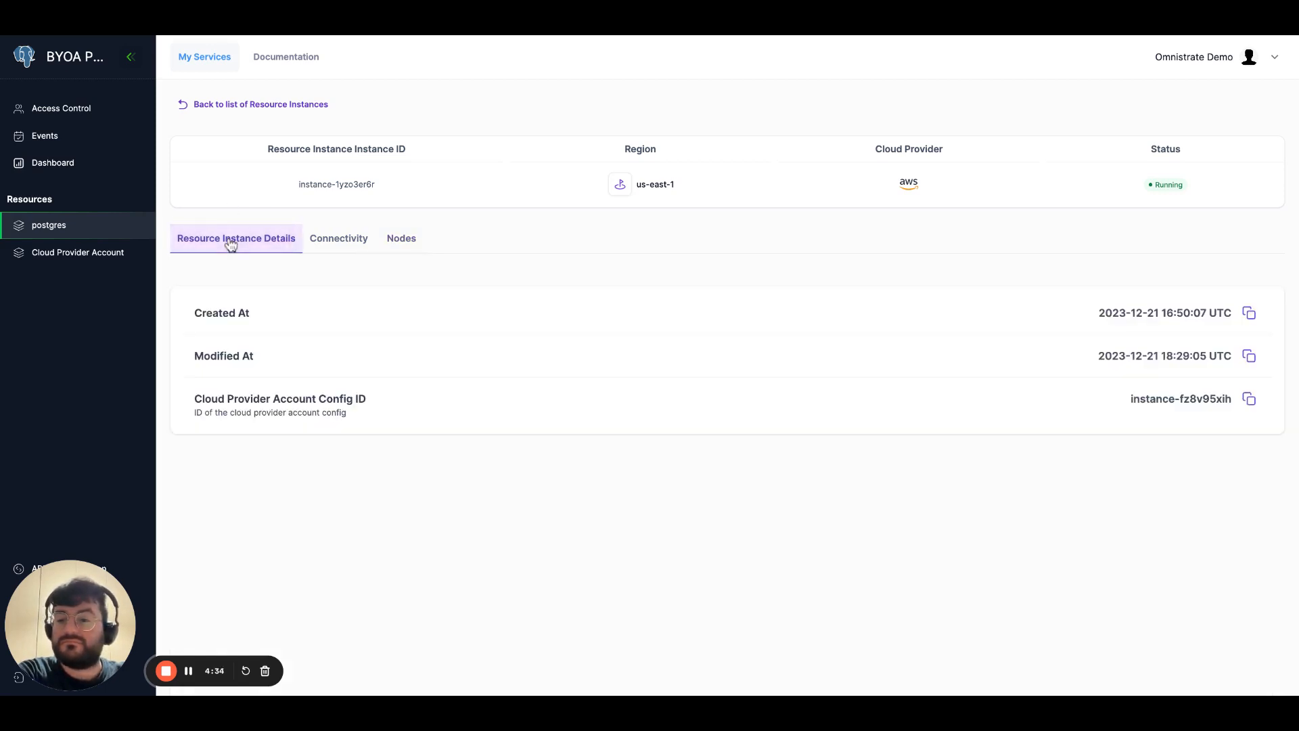